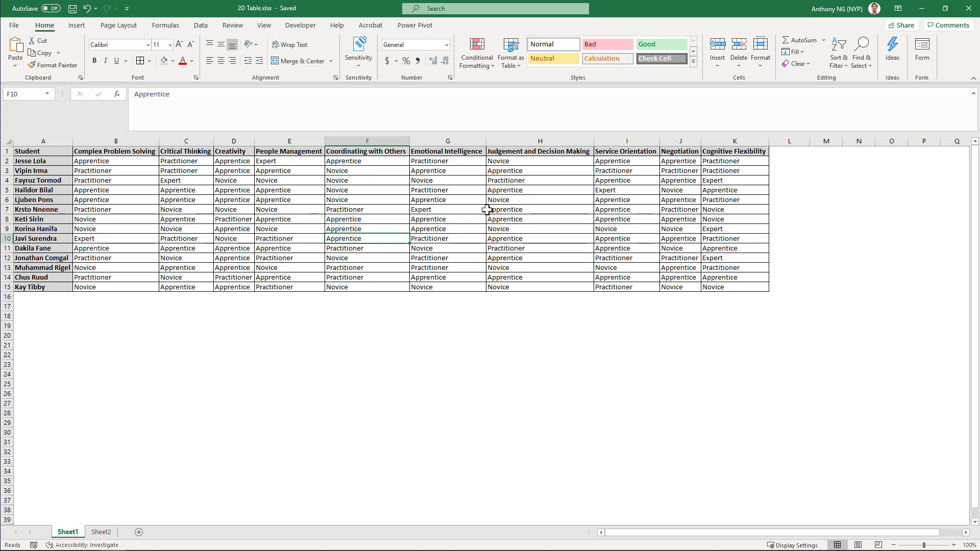
Step: Get data from the whole student skills range A1:K15 into Power Query as a table with headers
key(ctrl+Home)
key(ctrl+shift+Right)
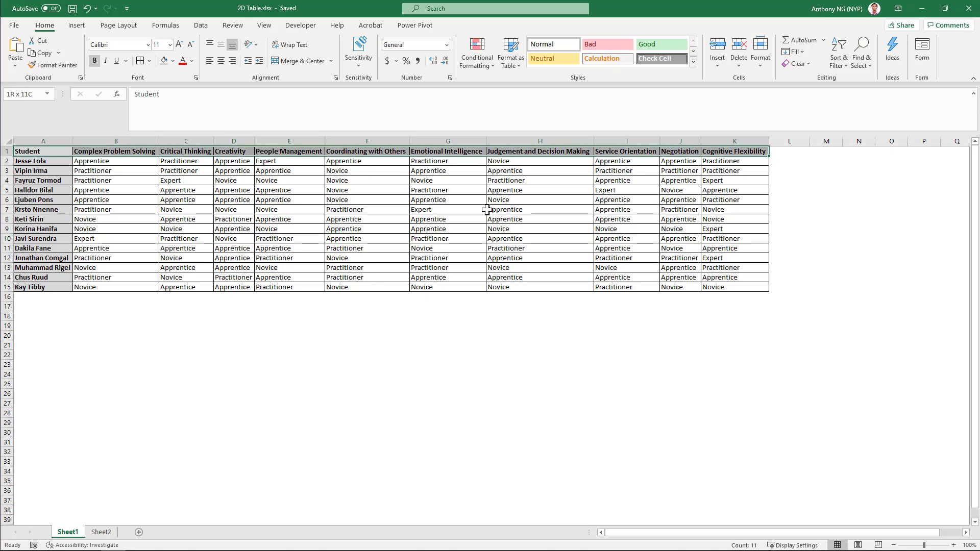
key(ctrl+shift+Down)
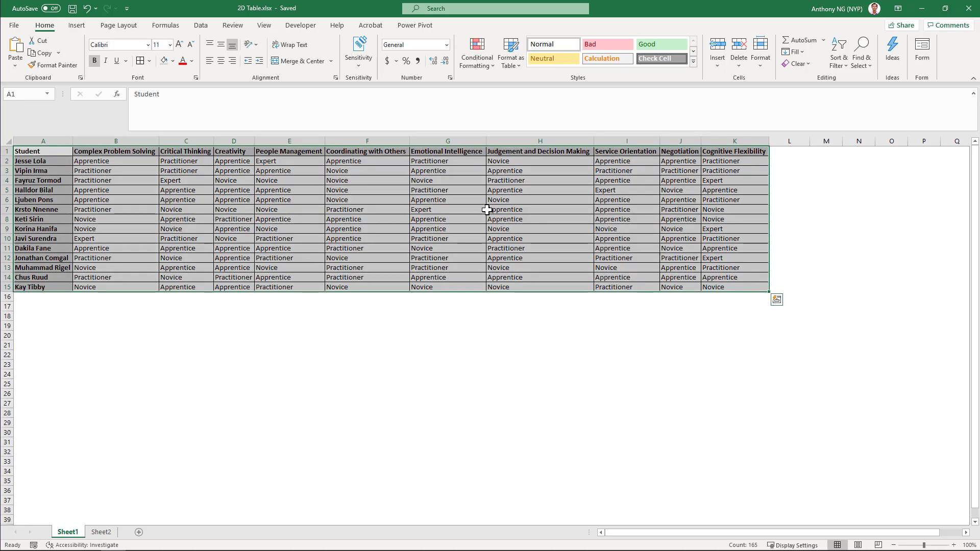
right_click(381, 207)
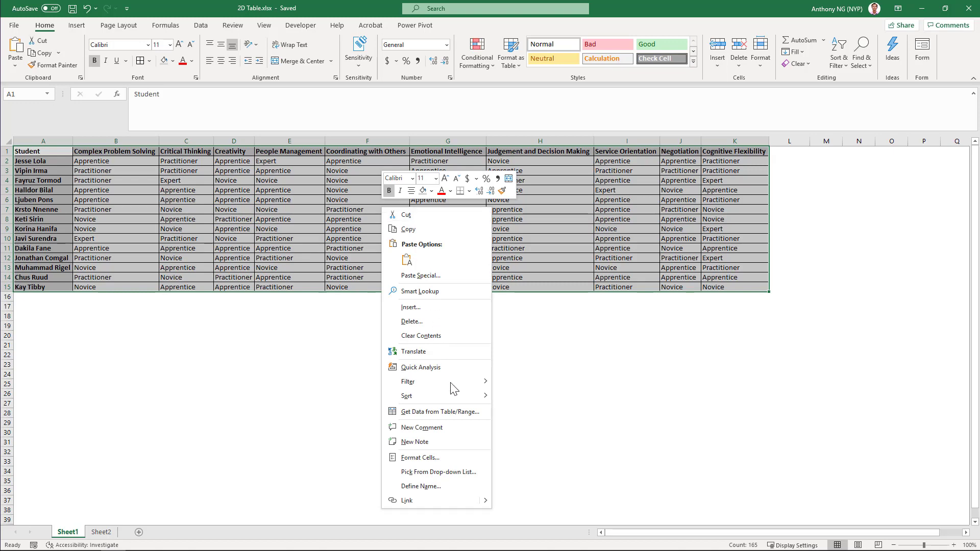
click(485, 411)
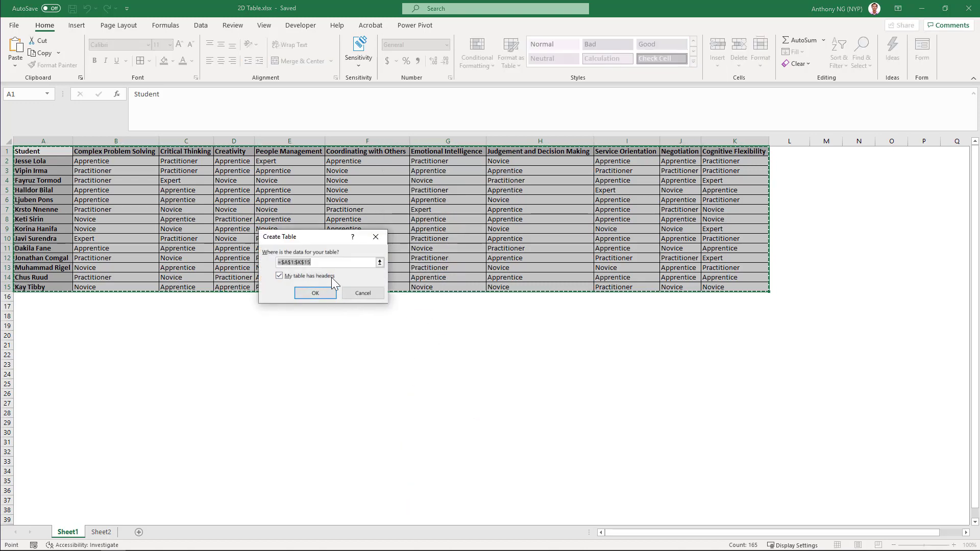
click(316, 293)
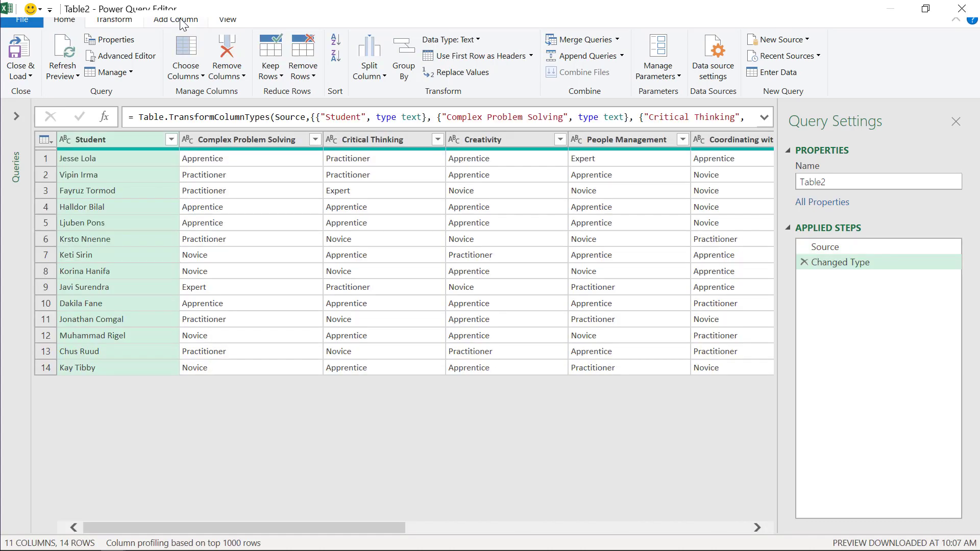
click(248, 138)
drag(321, 527, 664, 528)
shift+click(684, 139)
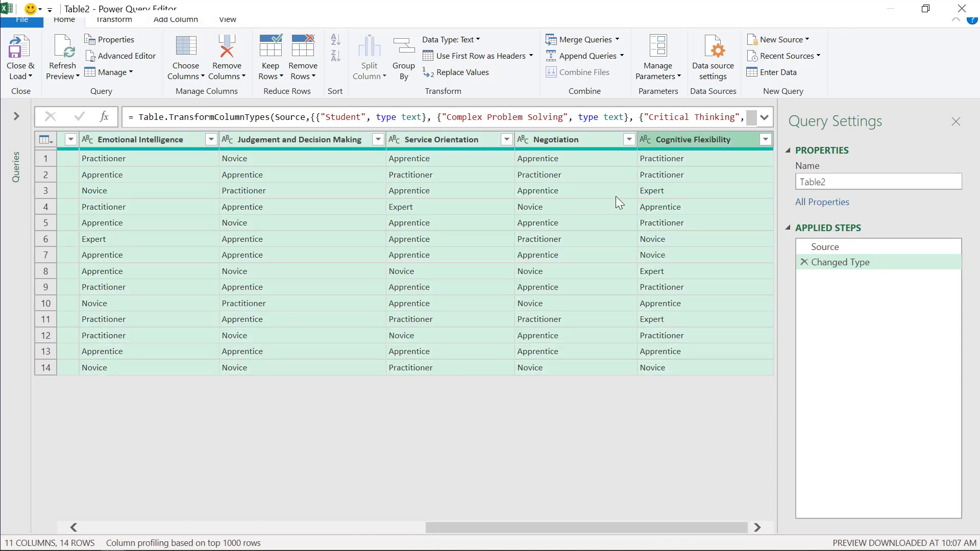
drag(480, 531, 42, 507)
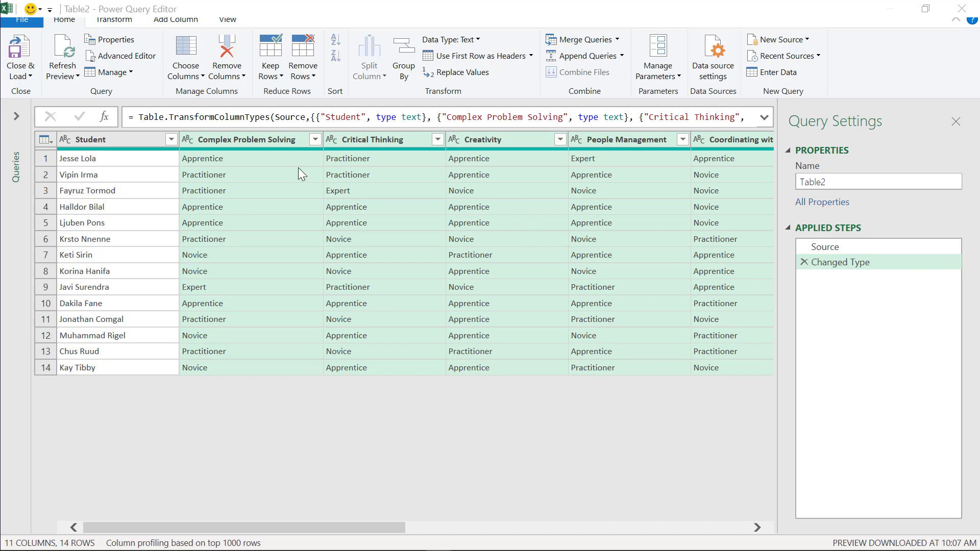
Step: Unpivot all the skill columns from Complex Problem Solving through Cognitive Flexibility, leaving out the Student column
click(271, 140)
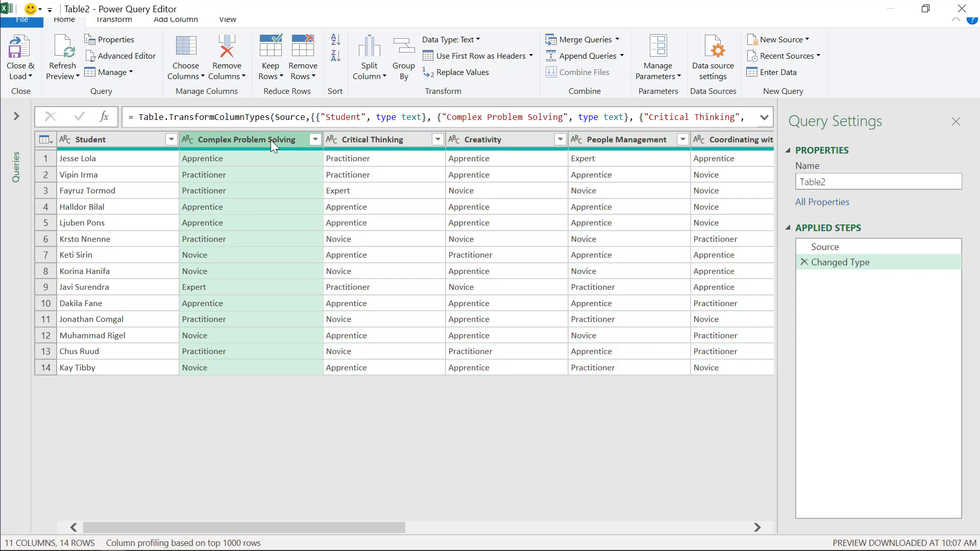
ctrl+click(376, 139)
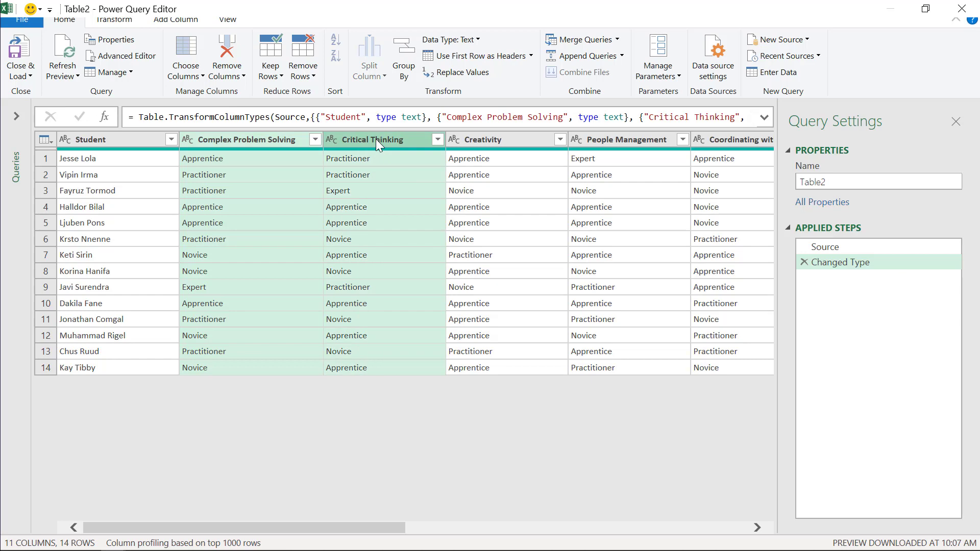
drag(398, 529, 744, 528)
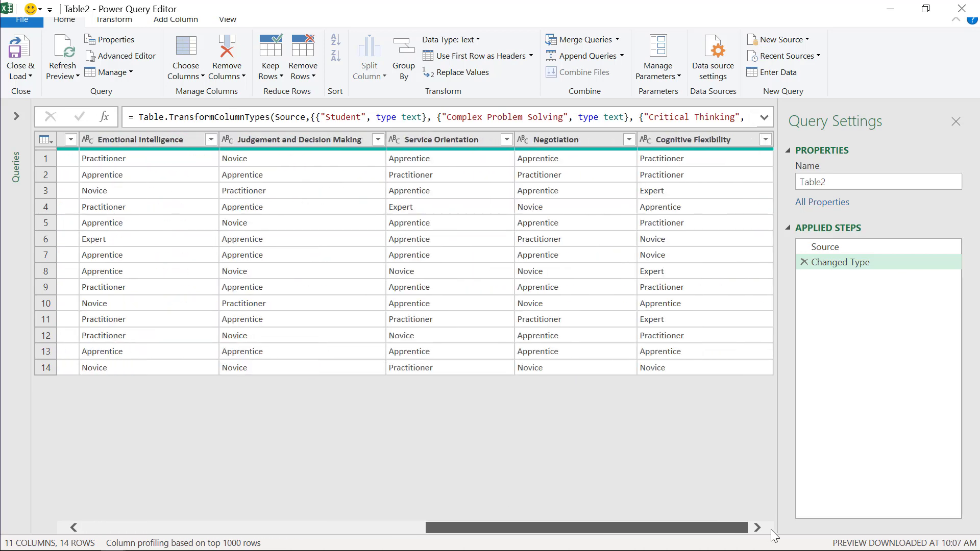
shift+click(705, 140)
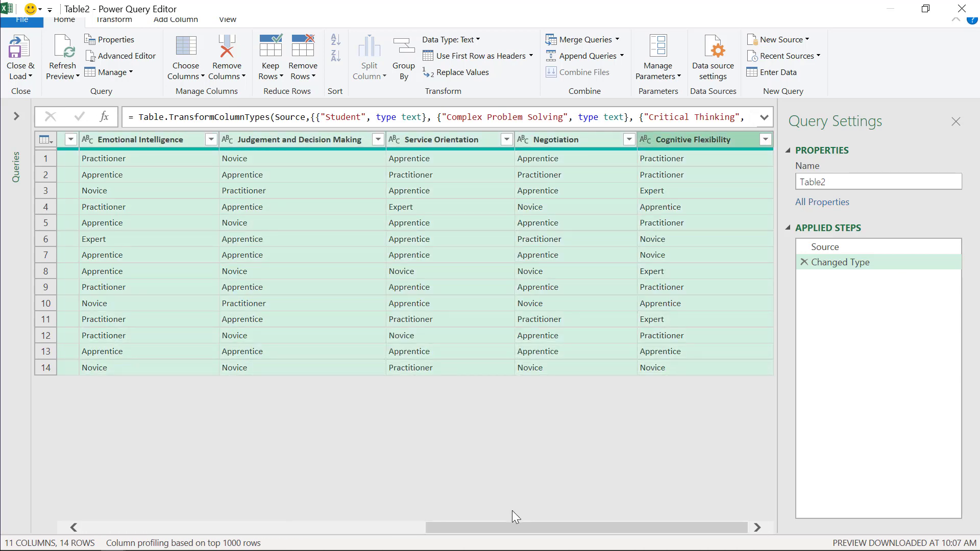
click(413, 527)
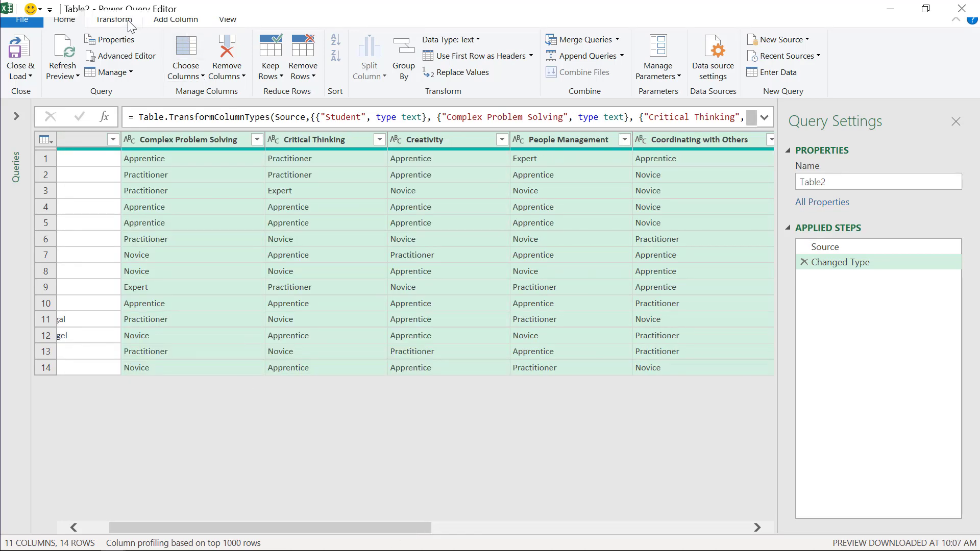
click(114, 20)
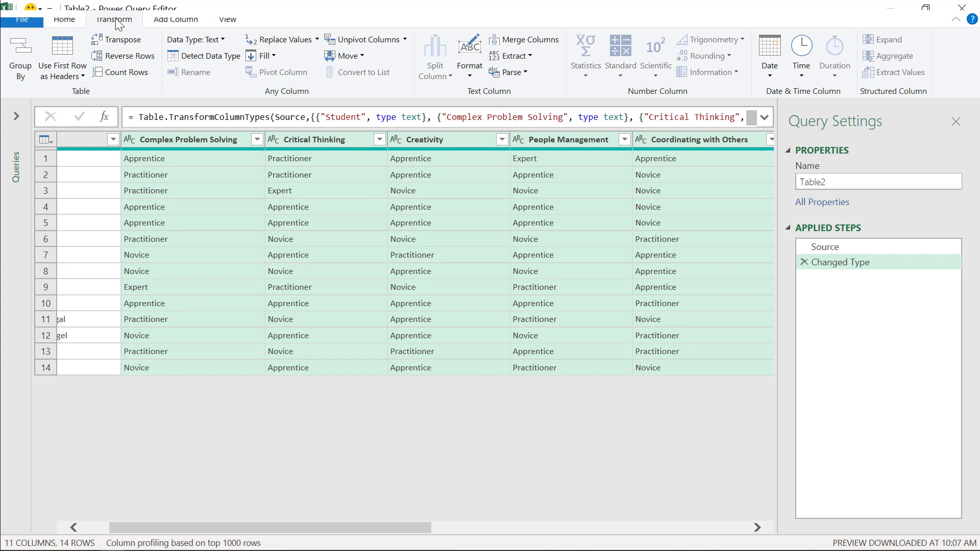
click(350, 46)
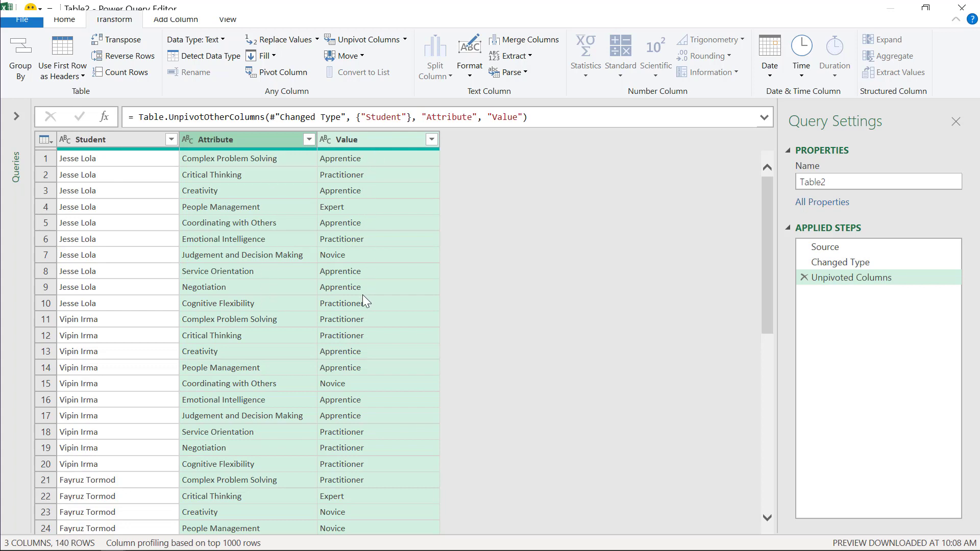
Step: Rename the Value column to Competency and close the editor, loading the query into the workbook
double_click(345, 139)
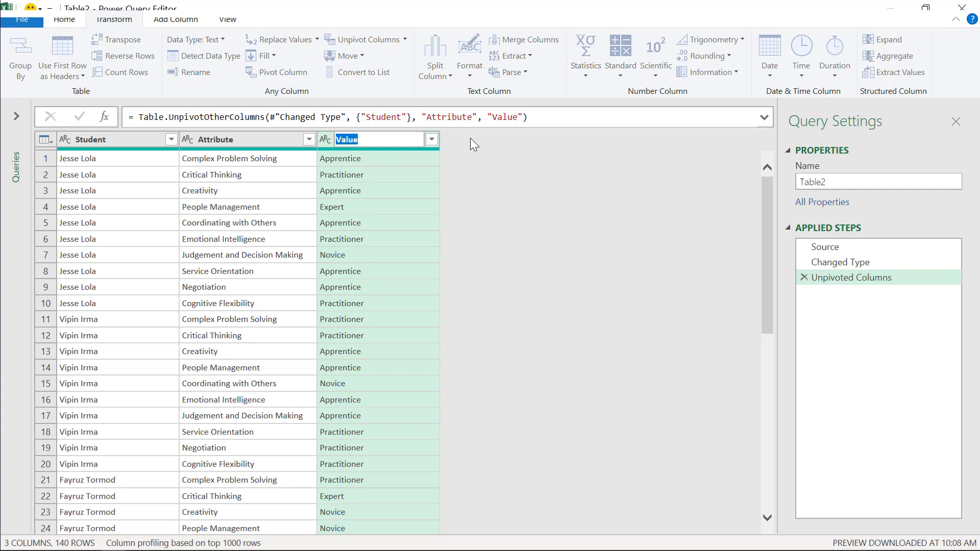
text(Competency)
key(Return)
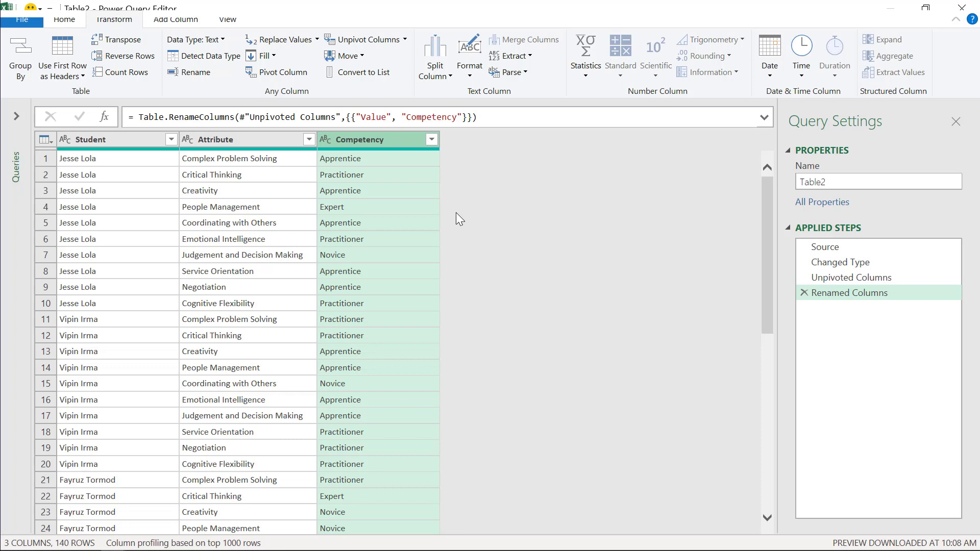
click(64, 19)
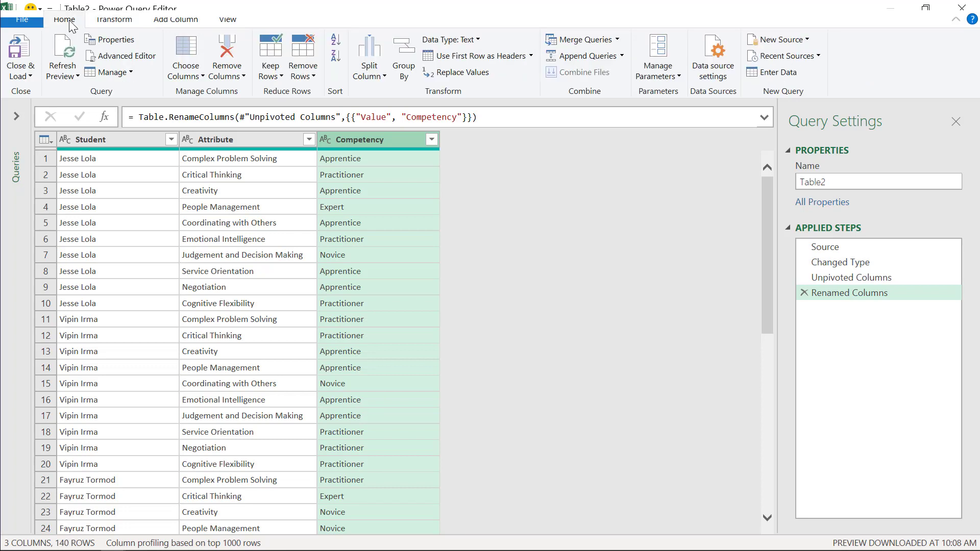
click(21, 52)
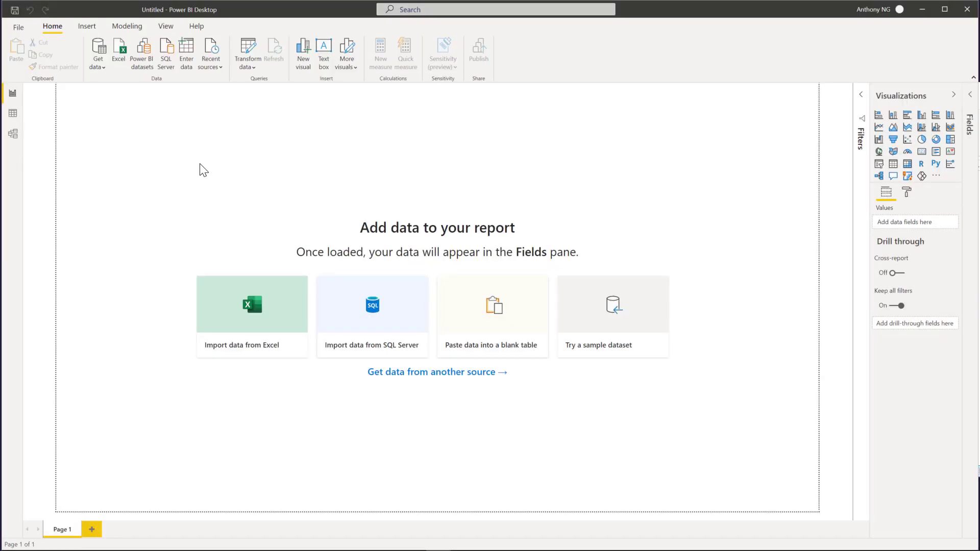
Step: In Power BI Desktop, import Sheet1 from 2D Table.xlsx for transformation and use its first row as headers
click(119, 52)
click(229, 77)
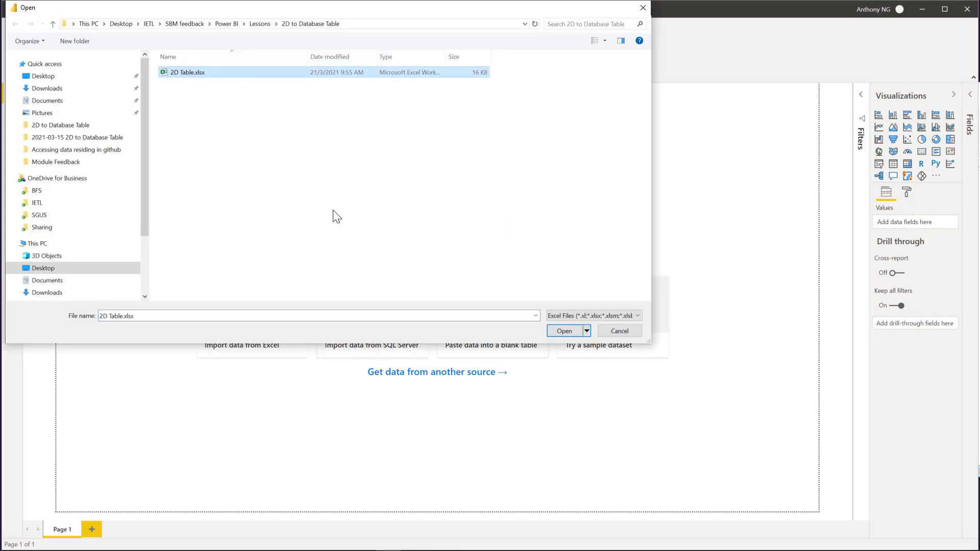
click(570, 331)
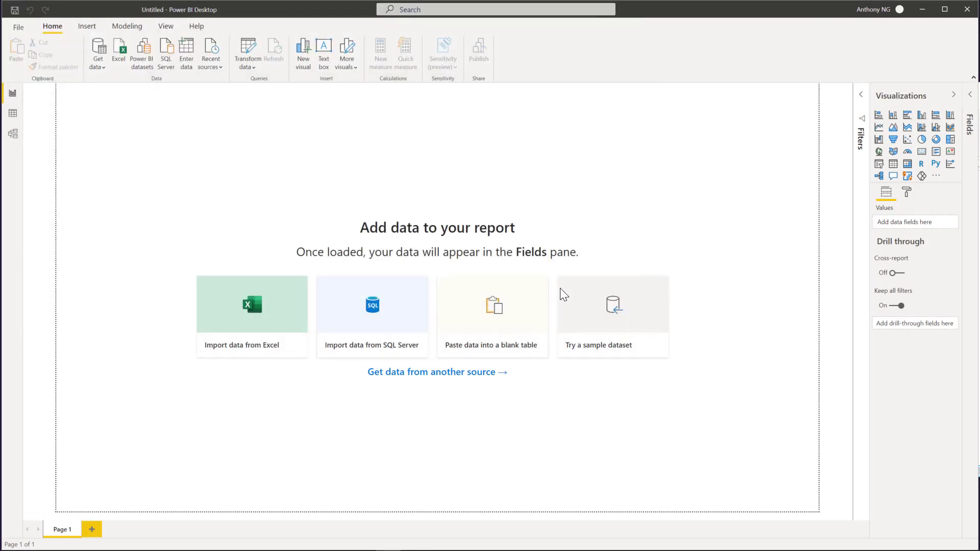
click(295, 180)
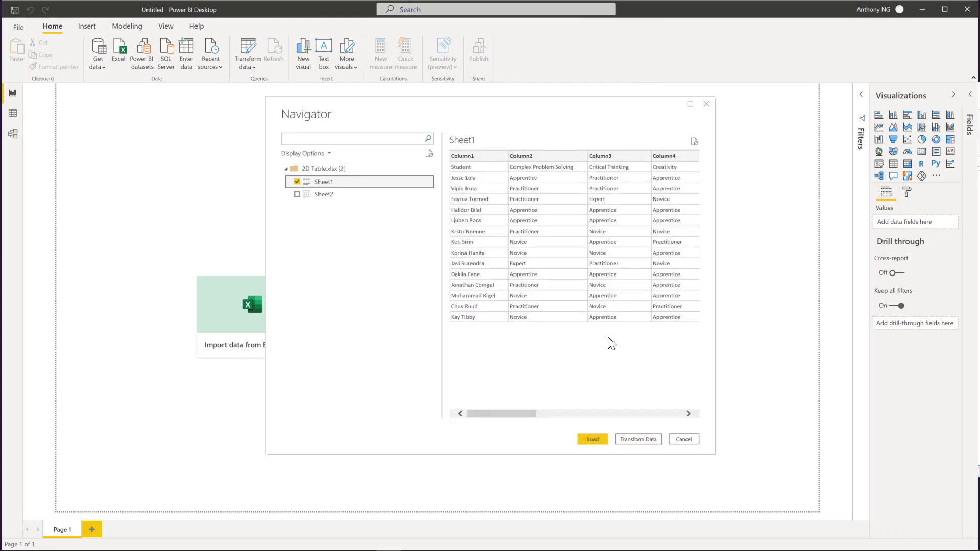
click(641, 439)
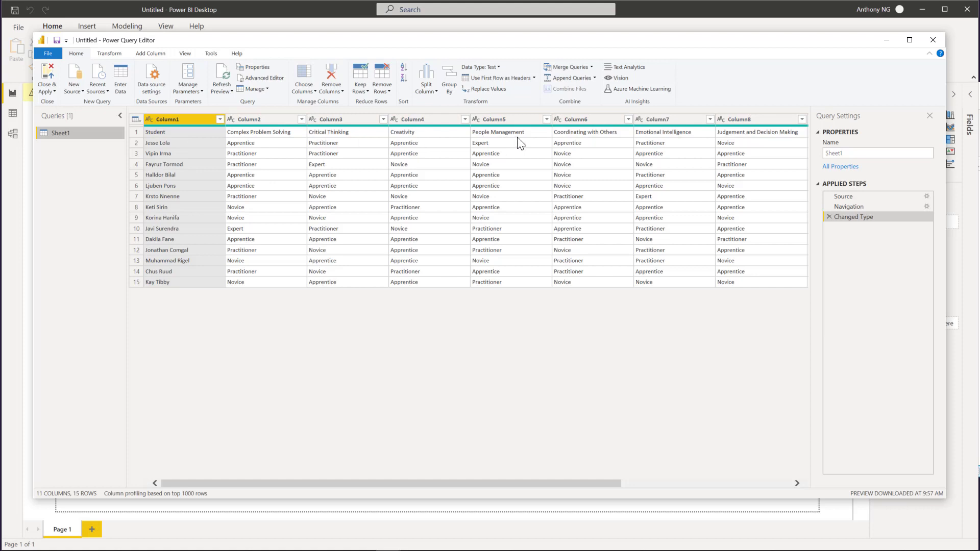
click(504, 80)
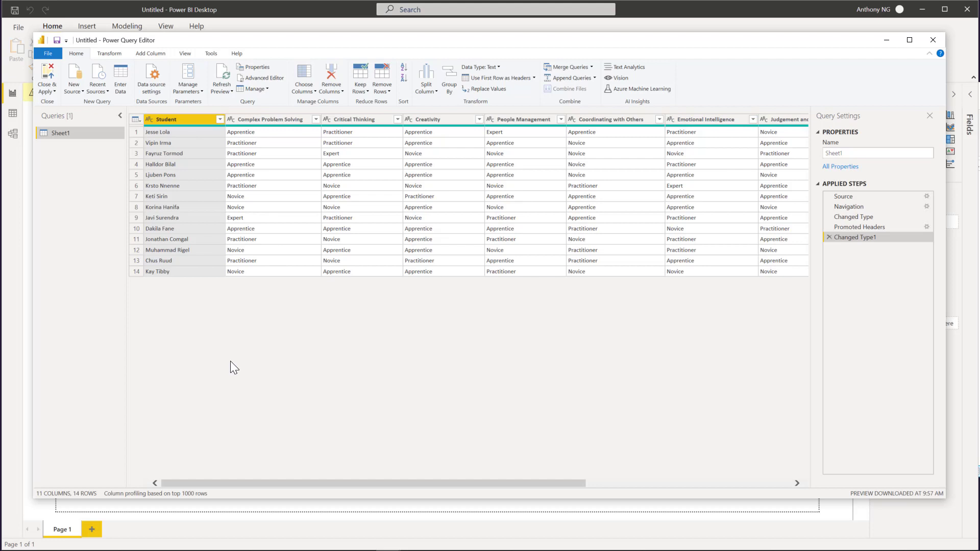
Step: Unpivot the Complex Problem Solving to Cognitive Flexibility columns of the Sheet1 query
click(109, 54)
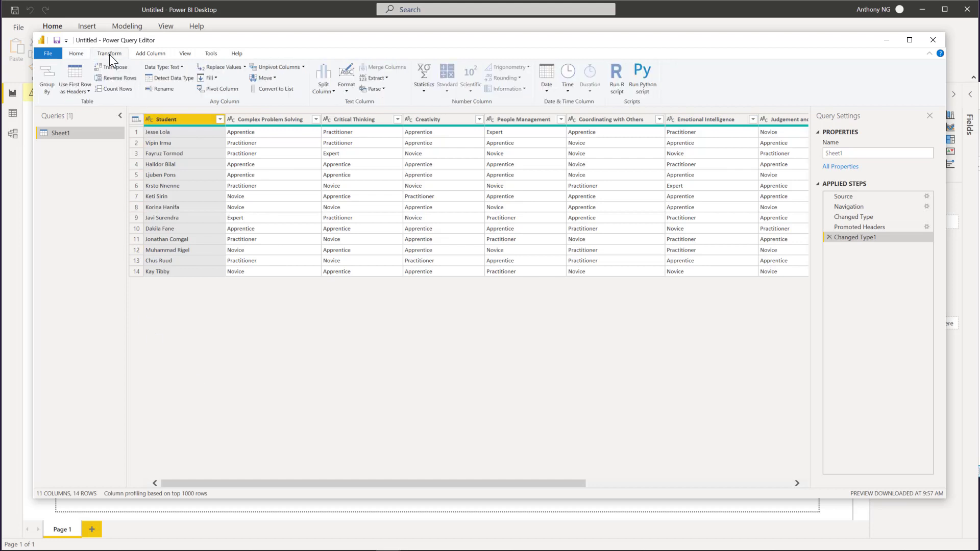
click(277, 120)
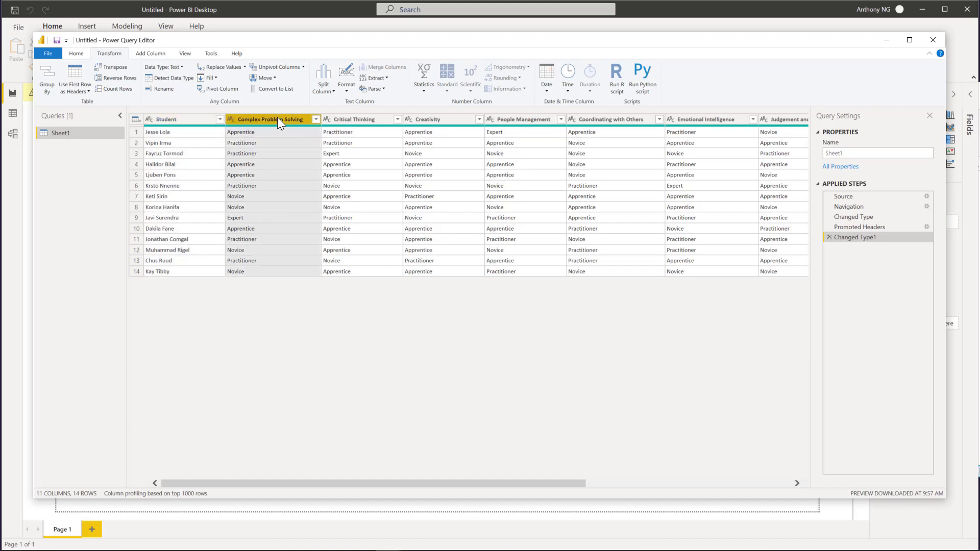
drag(279, 482, 652, 443)
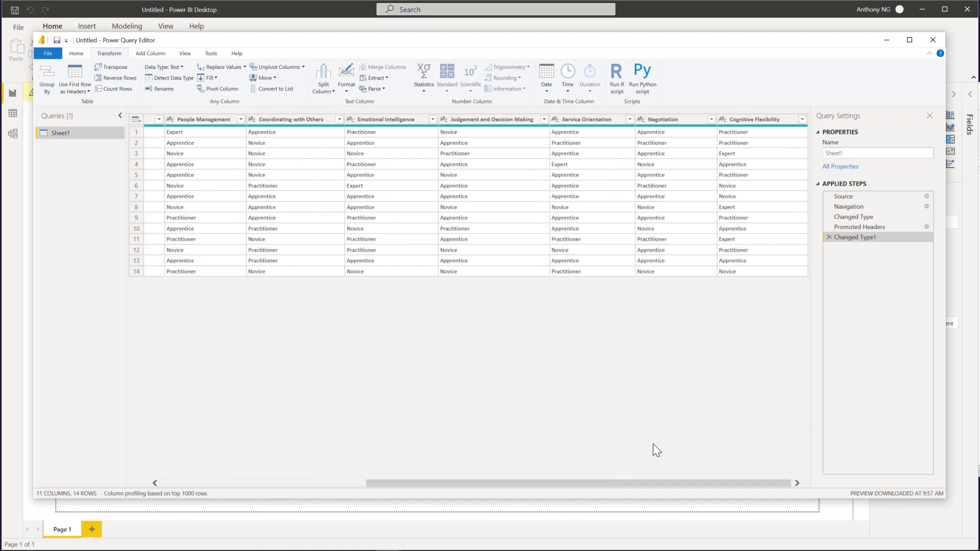
shift+click(756, 120)
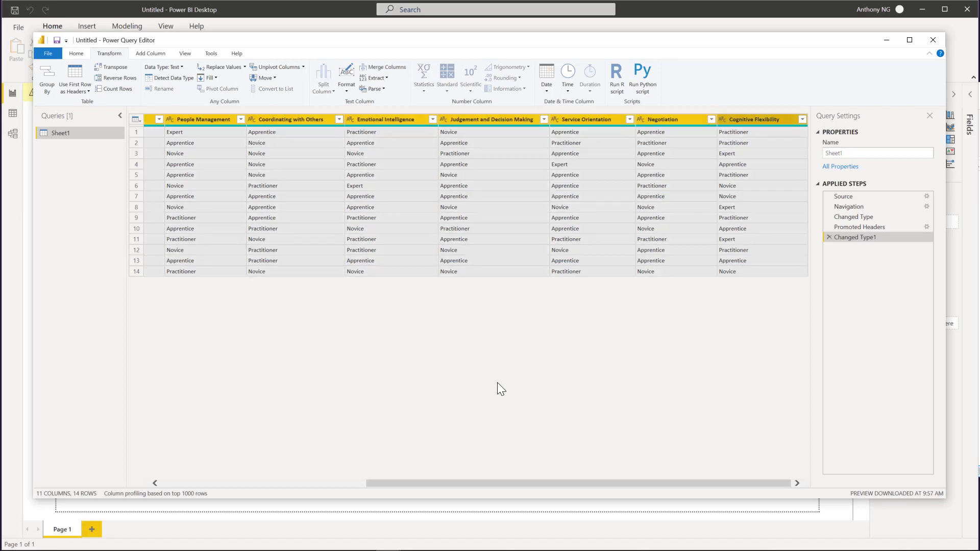
click(276, 68)
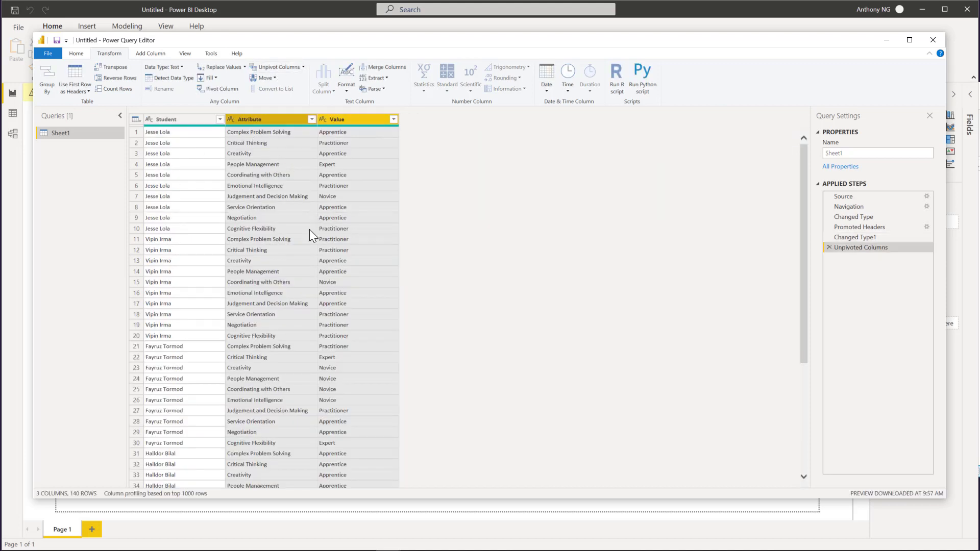
Step: Rename the unpivoted Value column of the Sheet1 query to Competency
double_click(342, 119)
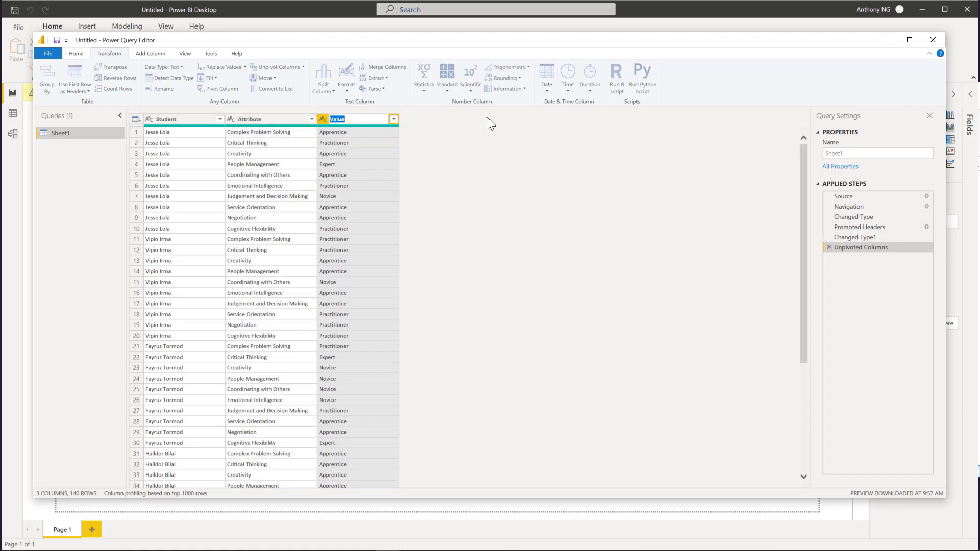
text(Competency)
key(Return)
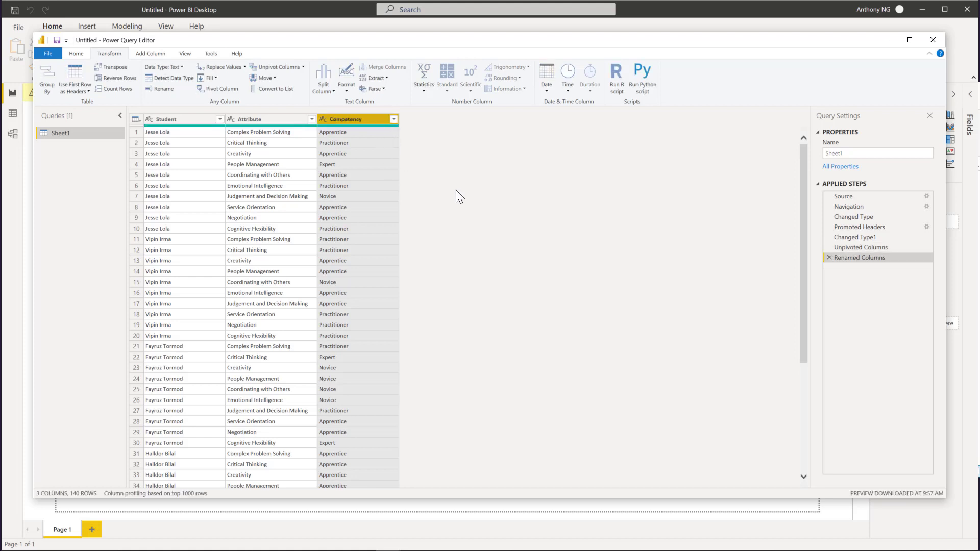
Step: Close the query editor with the changes applied, and check the loaded Sheet1 table before returning to the report view
click(75, 54)
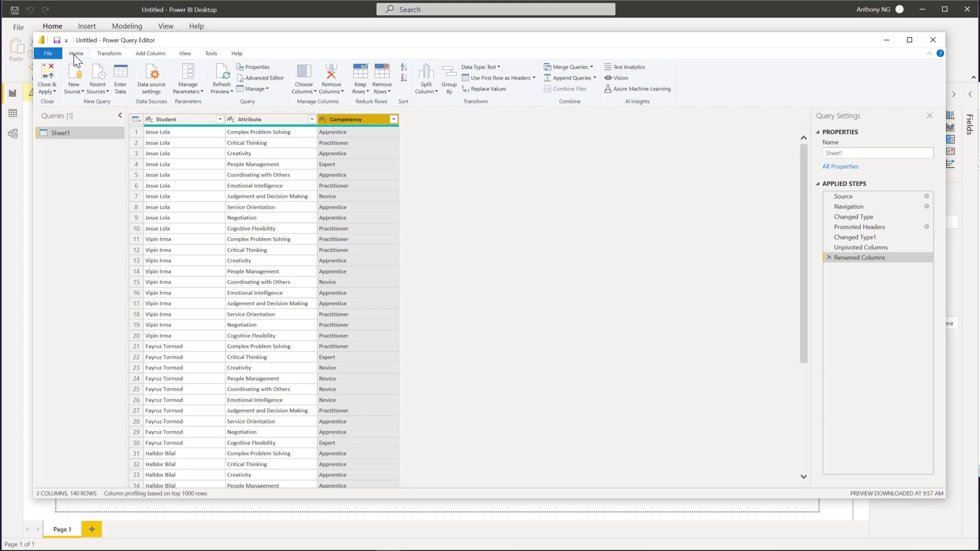
click(47, 76)
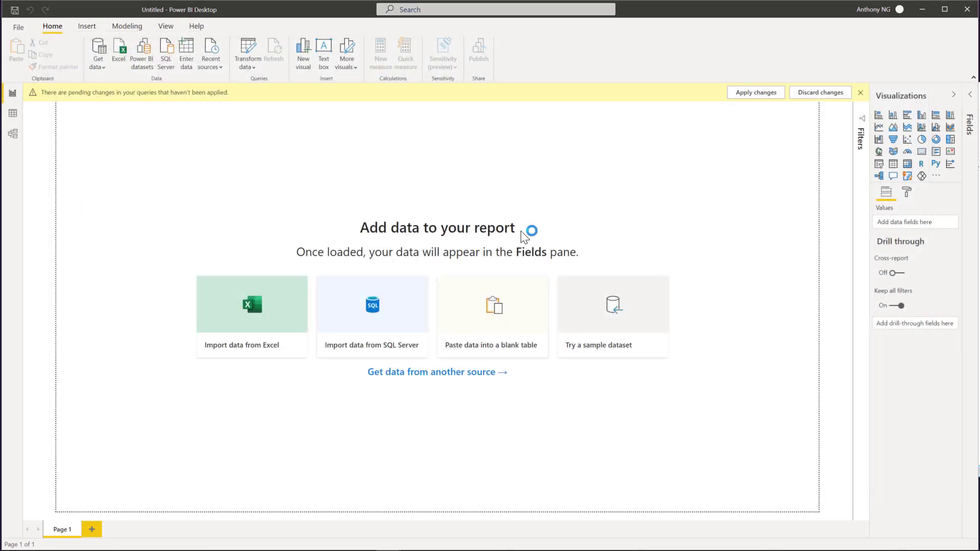
click(14, 114)
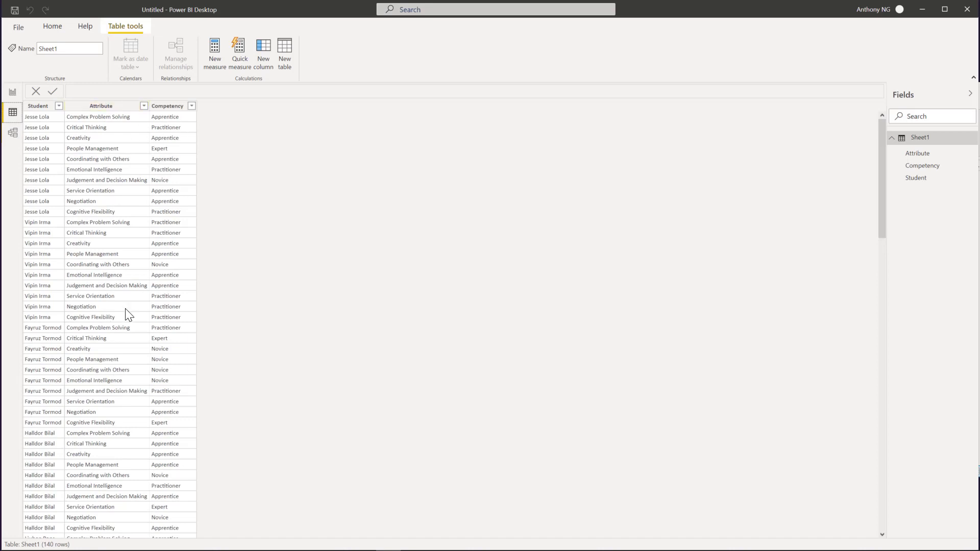
click(13, 93)
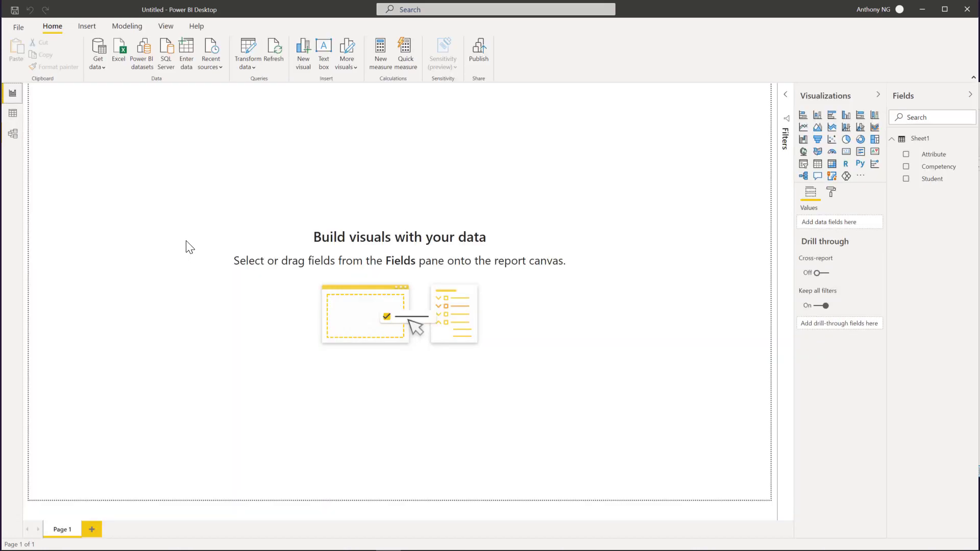